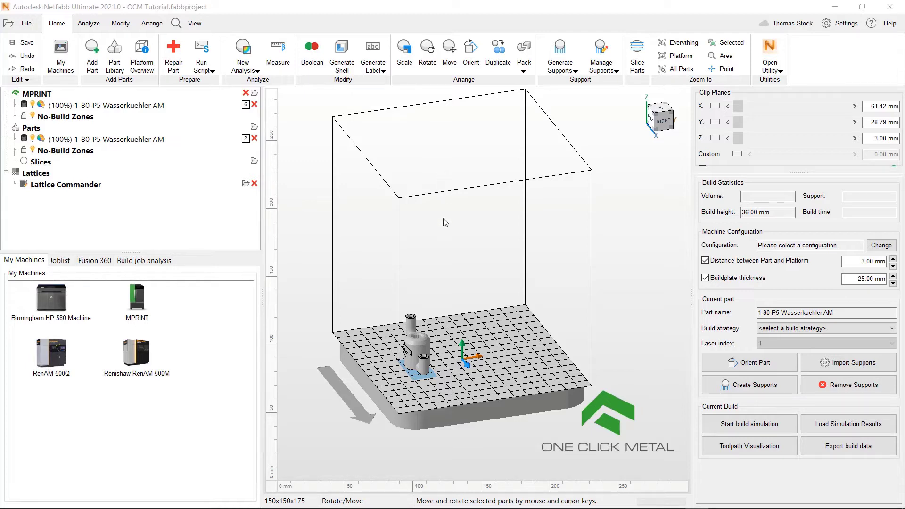
Select the 1-80-P5 Wasserkuehler AM part and start creating supports for it
{"action": "left_click", "coordinate": [427, 341]}
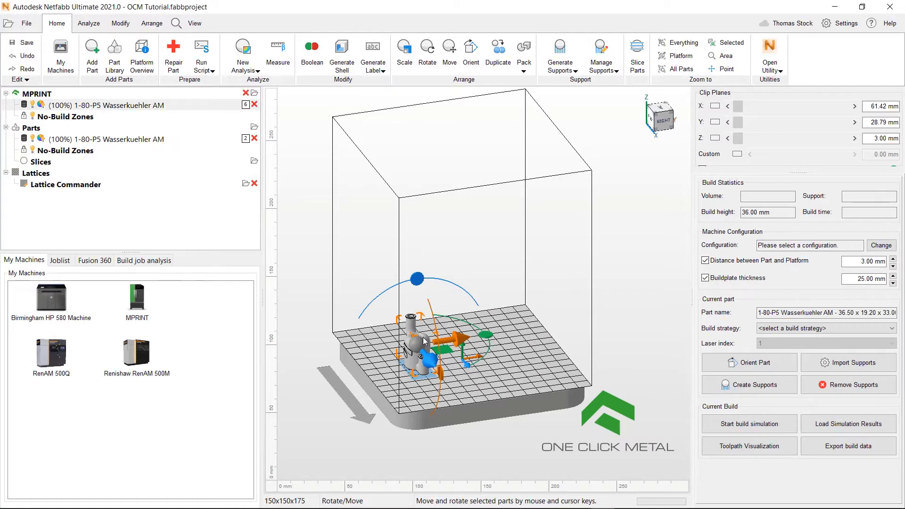
{"action": "right_click", "coordinate": [426, 341]}
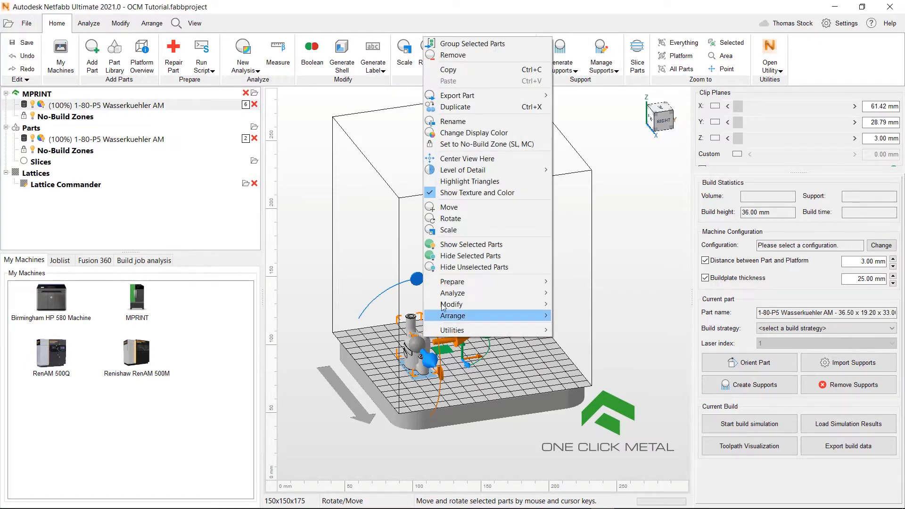
{"action": "mouse_move", "coordinate": [467, 282]}
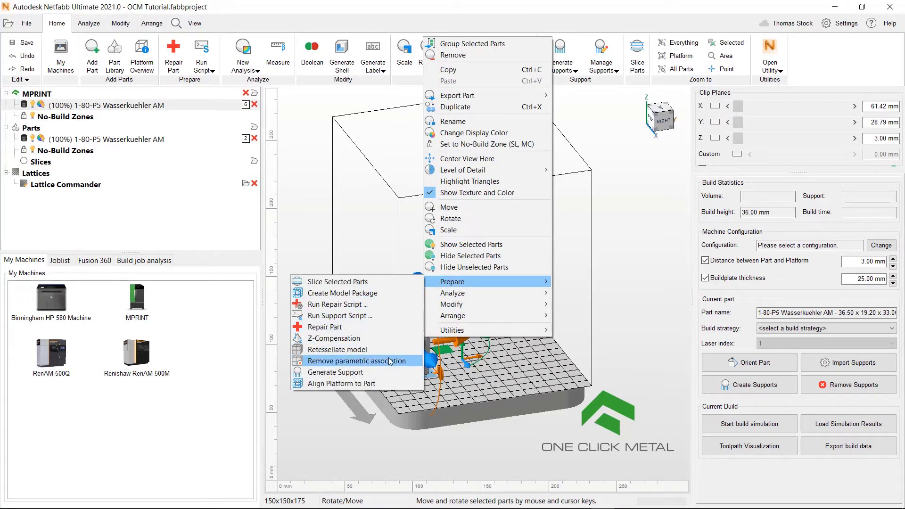
{"action": "left_click", "coordinate": [374, 168]}
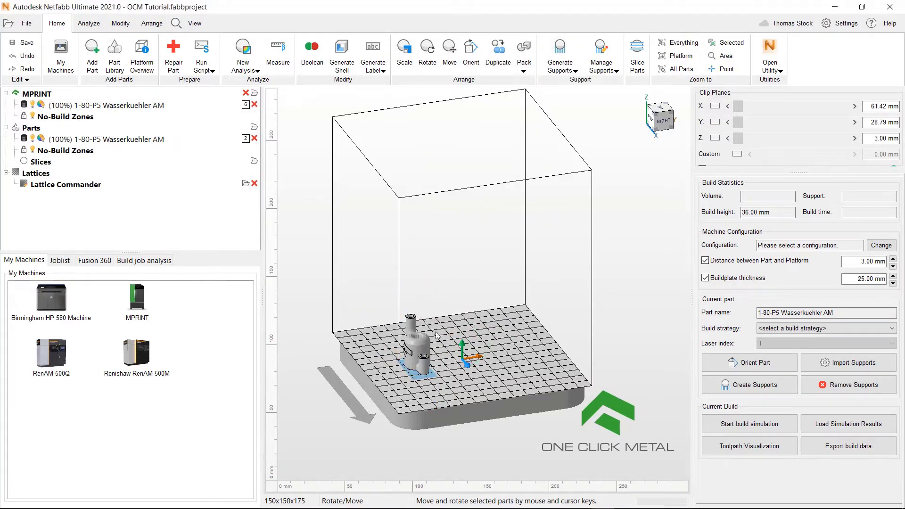
{"action": "left_click", "coordinate": [423, 350]}
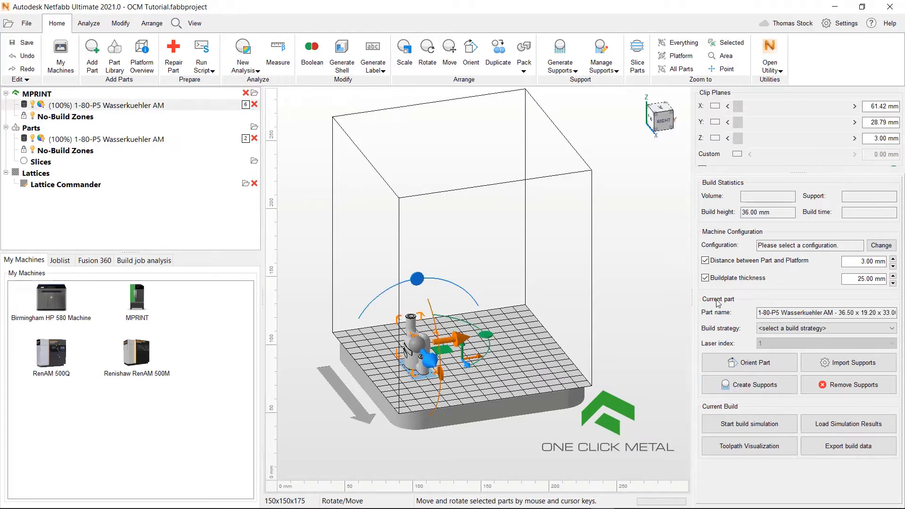
{"action": "left_click", "coordinate": [749, 388]}
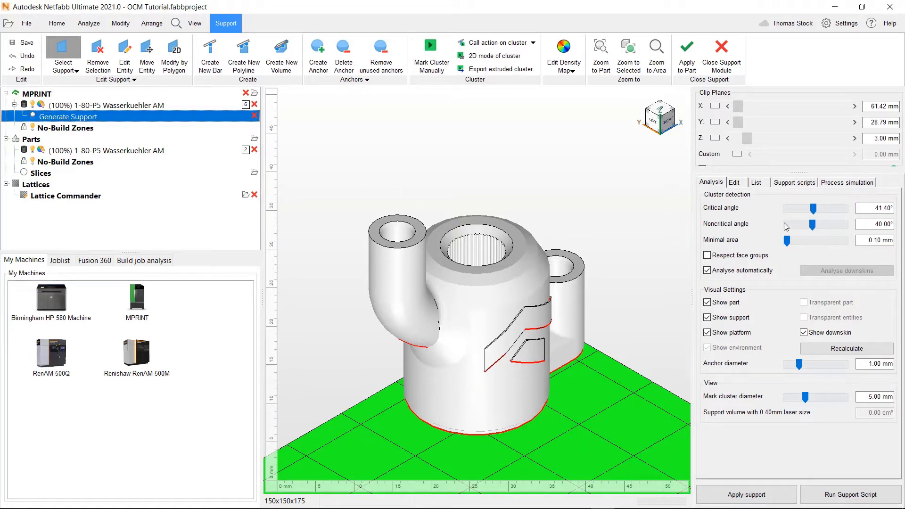
In the support analysis, enter a 40° critical angle and a 45° noncritical angle
{"action": "right_click_drag", "start_coordinate": [636, 321], "coordinate": [644, 273]}
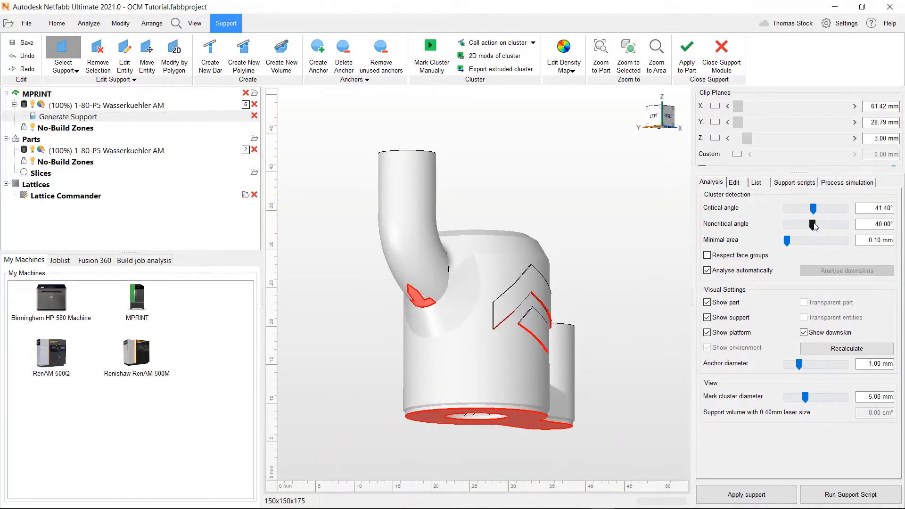
{"action": "mouse_move", "coordinate": [815, 227]}
{"action": "left_mouse_down"}
{"action": "mouse_move", "coordinate": [809, 209]}
{"action": "mouse_move", "coordinate": [800, 210]}
{"action": "mouse_move", "coordinate": [813, 222]}
{"action": "left_mouse_up"}
{"action": "right_click_drag", "start_coordinate": [598, 281], "coordinate": [580, 263]}
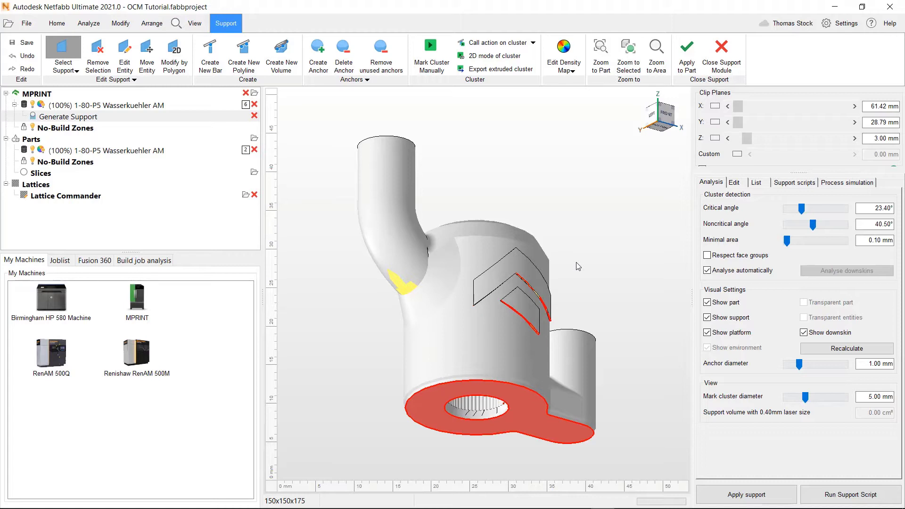
{"action": "left_click_drag", "start_coordinate": [802, 208], "coordinate": [814, 214]}
{"action": "double_click", "coordinate": [884, 208]}
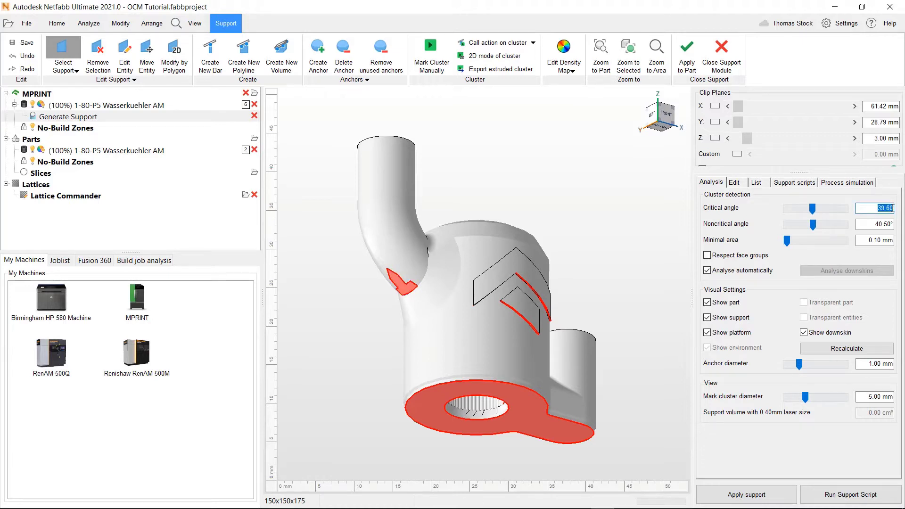
{"action": "type", "text": "40"}
{"action": "key", "text": "Return"}
{"action": "double_click", "coordinate": [885, 224]}
{"action": "type", "text": "4"}
{"action": "key", "text": "Return"}
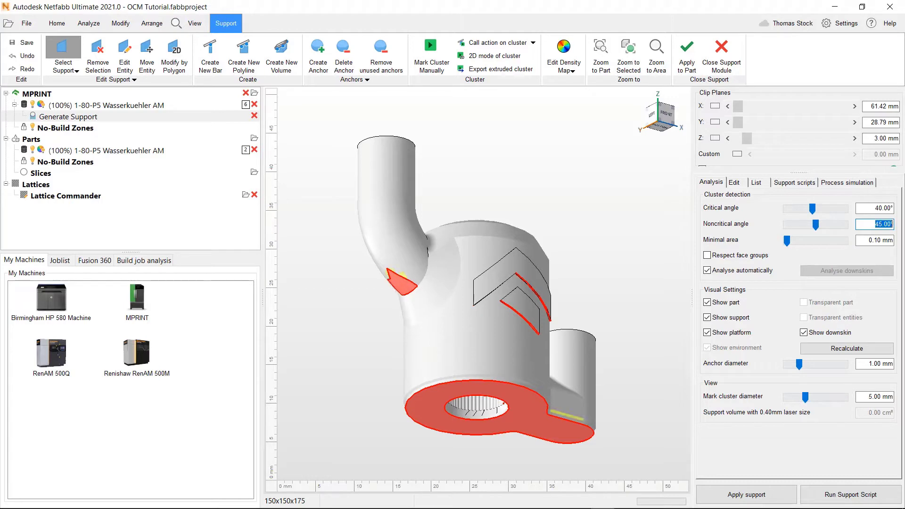
{"action": "right_click_drag", "start_coordinate": [620, 299], "coordinate": [605, 310]}
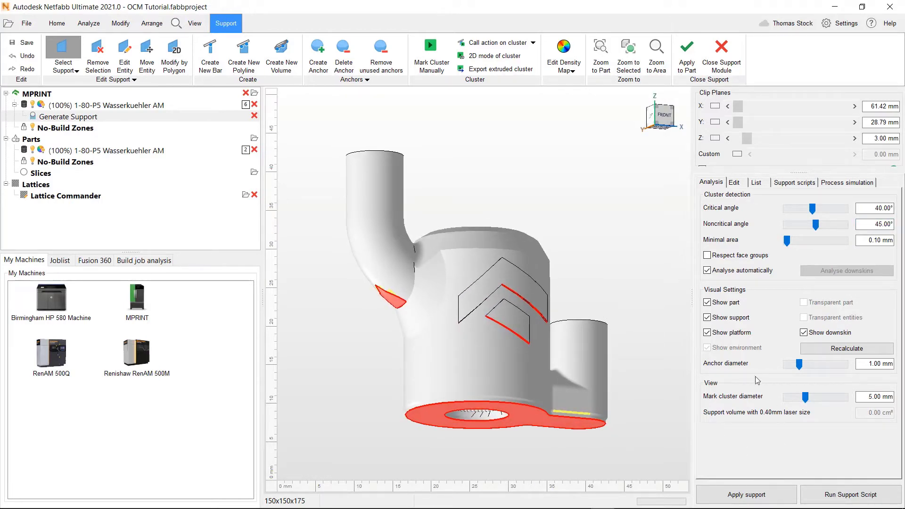
Show the support scripts and keep m-pbf_light as the selected script
{"action": "left_click", "coordinate": [785, 183]}
{"action": "left_click", "coordinate": [785, 200]}
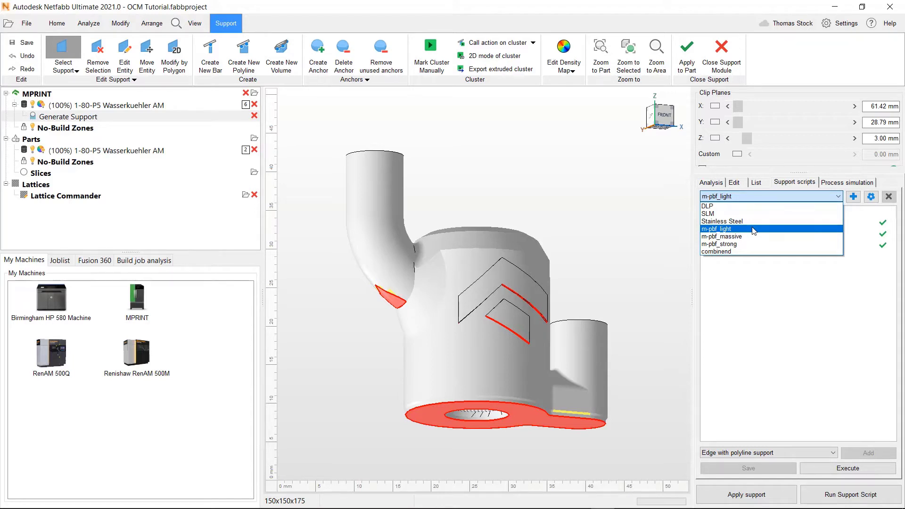
{"action": "left_click", "coordinate": [735, 229]}
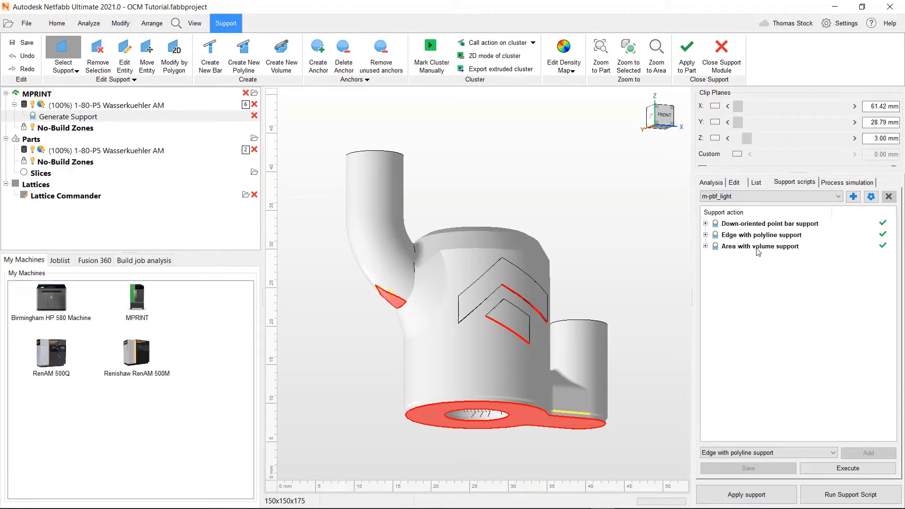
Generate supports for the part by running the m-pbf_light script
{"action": "left_click", "coordinate": [851, 494]}
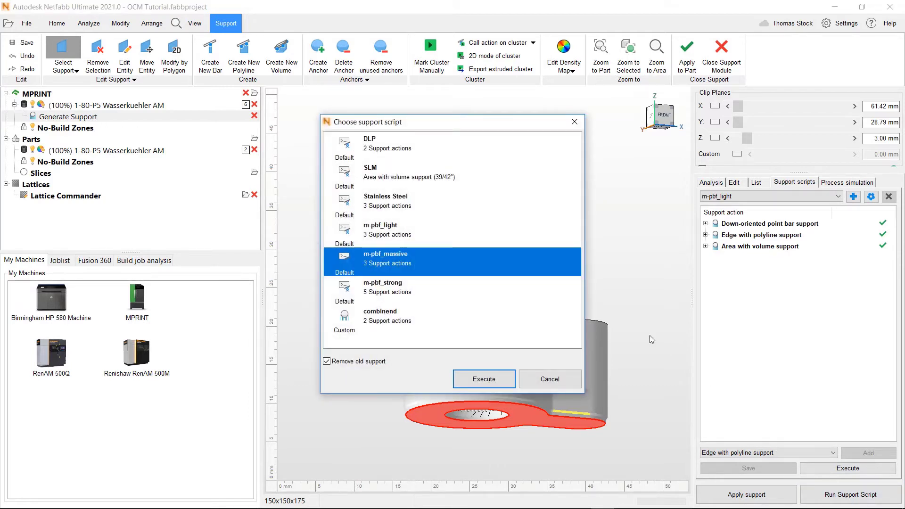
{"action": "left_click", "coordinate": [427, 234]}
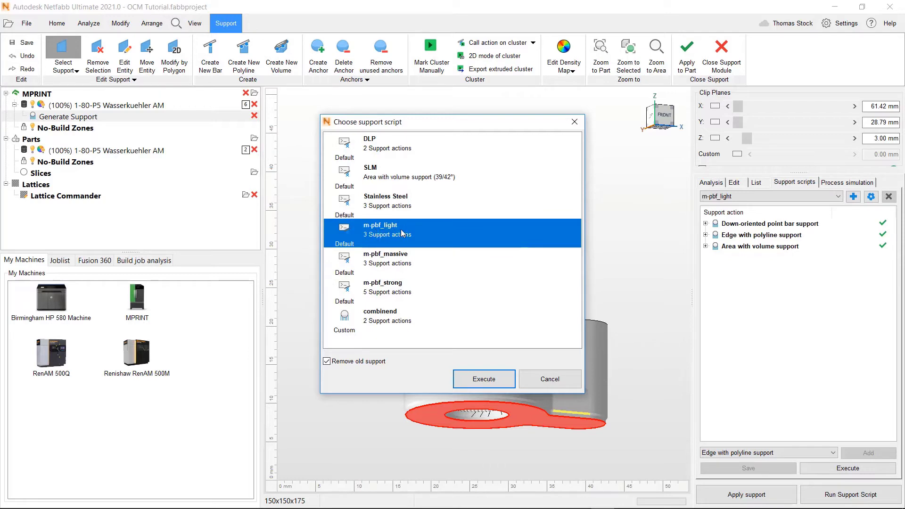
{"action": "left_click", "coordinate": [492, 385]}
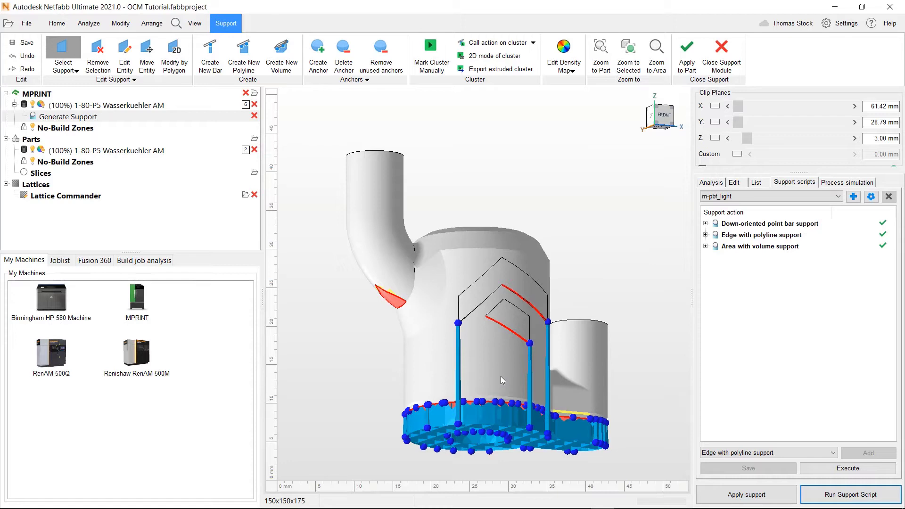
{"action": "right_click_drag", "start_coordinate": [500, 377], "coordinate": [435, 376]}
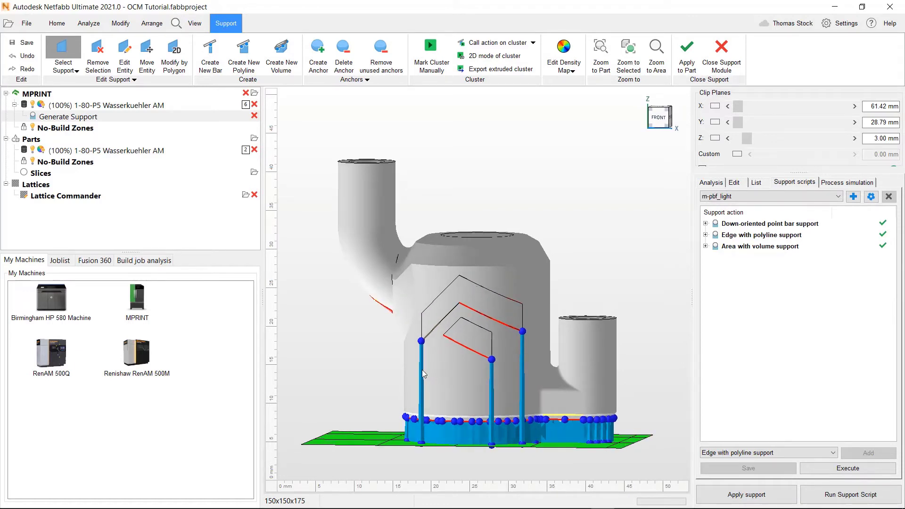
Delete the three vertical support bars running from the edge polyline to the platform
{"action": "left_click", "coordinate": [422, 370]}
{"action": "key", "text": "Delete"}
{"action": "left_click", "coordinate": [493, 375]}
{"action": "key", "text": "Delete"}
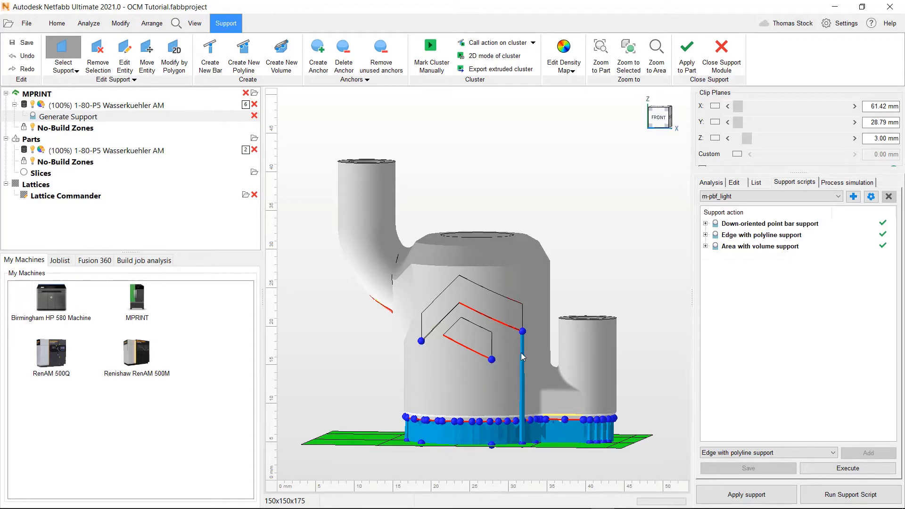
{"action": "left_click", "coordinate": [522, 353]}
{"action": "key", "text": "Delete"}
{"action": "right_click_drag", "start_coordinate": [443, 362], "coordinate": [531, 348]}
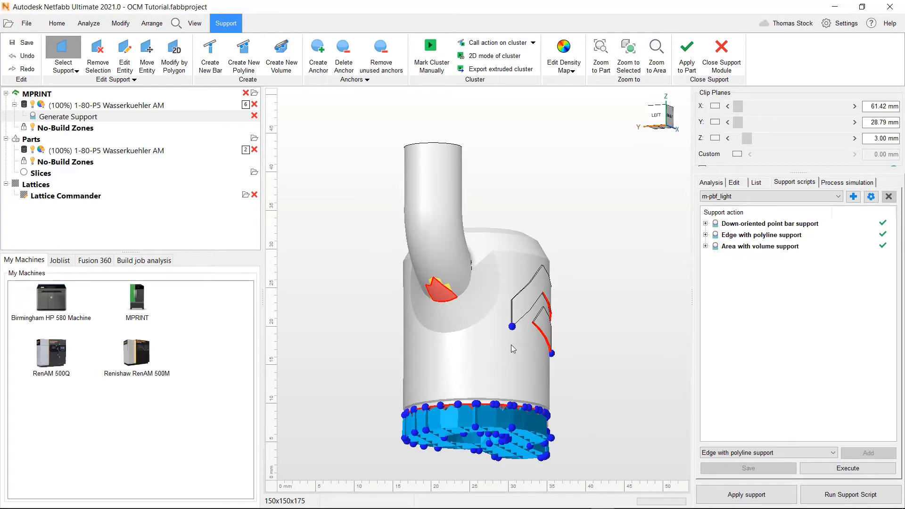
Run m-pbf_light's 'Area with volume support' action on the red overhang cluster under the pipe
{"action": "right_click", "coordinate": [439, 296]}
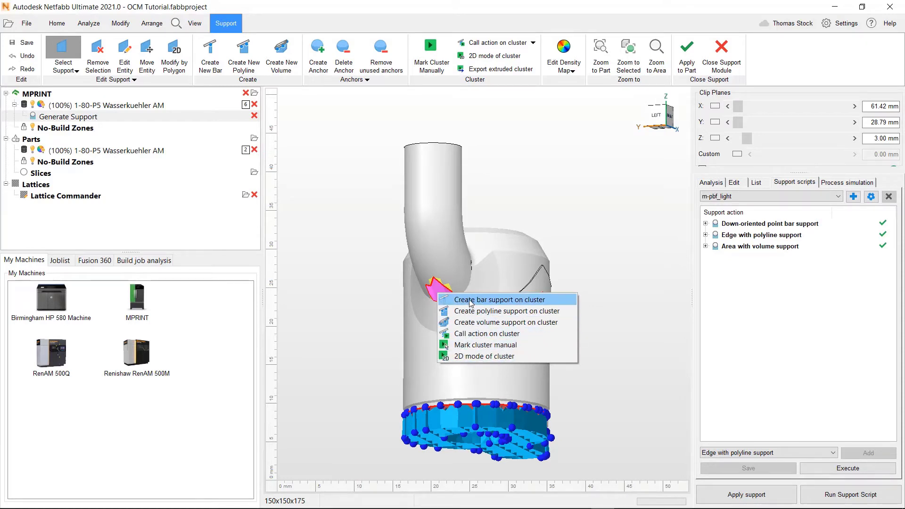
{"action": "left_click", "coordinate": [467, 335]}
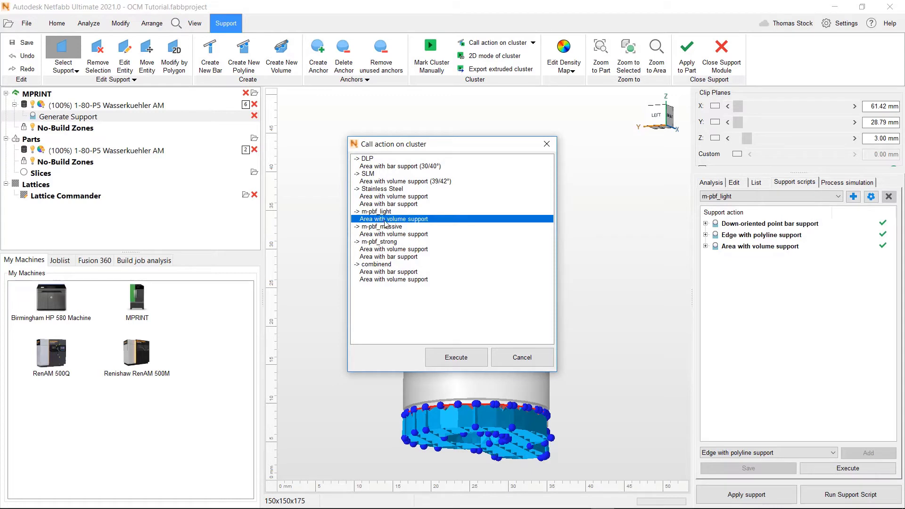
{"action": "left_click", "coordinate": [450, 355]}
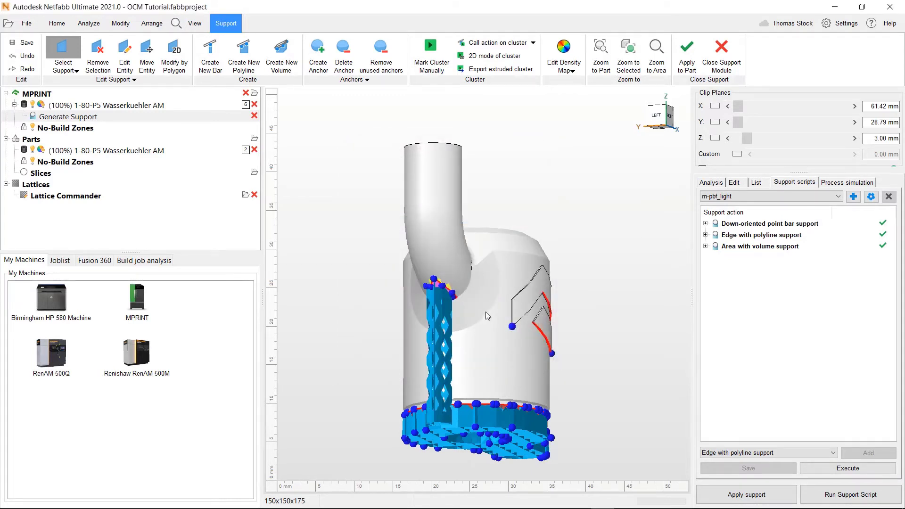
{"action": "right_click_drag", "start_coordinate": [486, 312], "coordinate": [394, 330]}
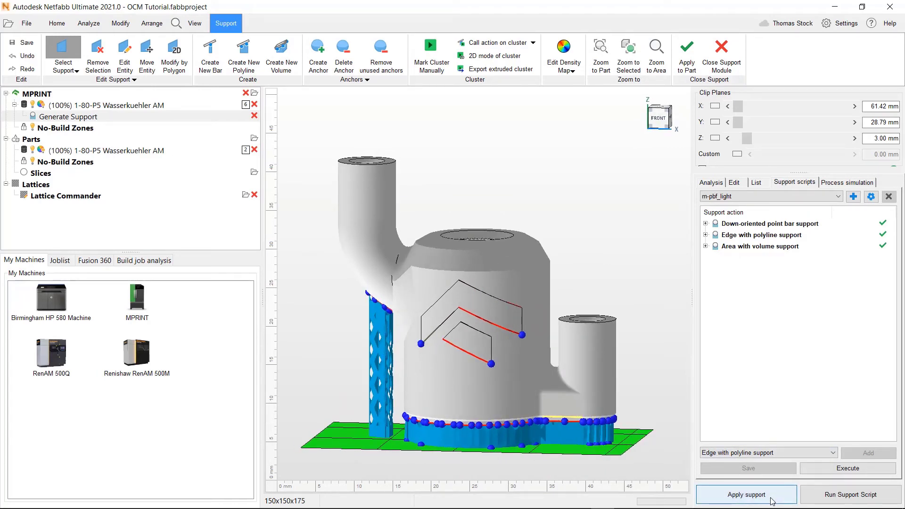
Apply the supports and view the supported pump part on the MPRINT platform
{"action": "left_click", "coordinate": [747, 494]}
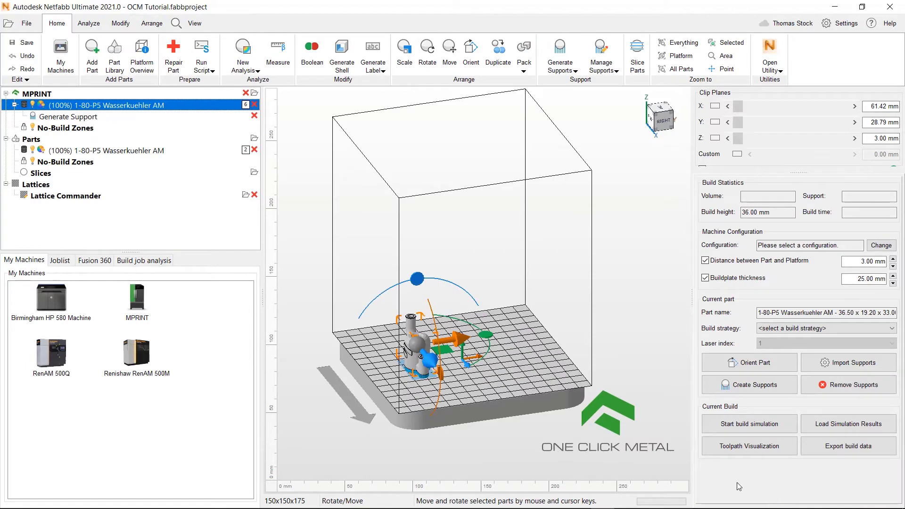
{"action": "right_click_drag", "start_coordinate": [465, 389], "coordinate": [495, 377]}
{"action": "scroll", "coordinate": [414, 376], "scroll_direction": "up", "scroll_amount": 4}
{"action": "scroll", "coordinate": [413, 376], "scroll_direction": "up", "scroll_amount": 3}
{"action": "right_click_drag", "start_coordinate": [414, 376], "coordinate": [502, 353]}
{"action": "scroll", "coordinate": [444, 360], "scroll_direction": "down", "scroll_amount": 6}
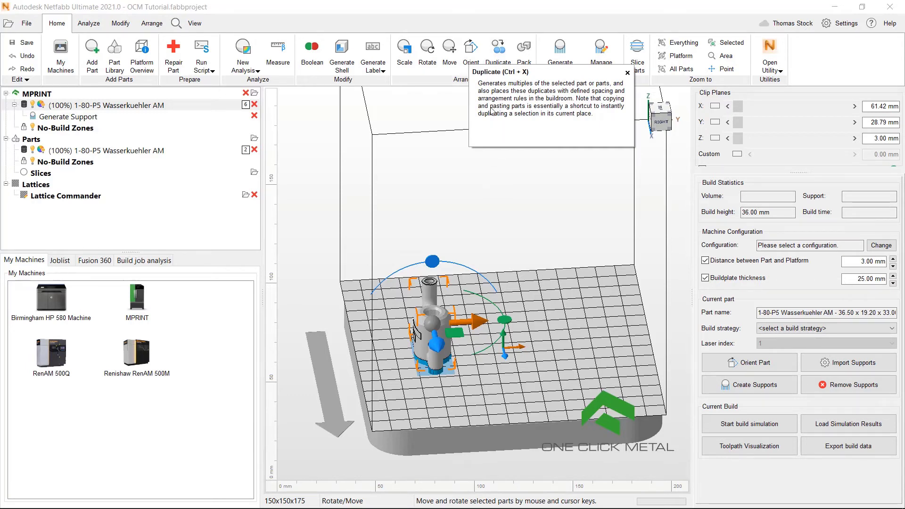
Duplicate the part as a 1 × 3 rectangular pattern with a 5 mm Y gap
{"action": "left_click", "coordinate": [498, 56]}
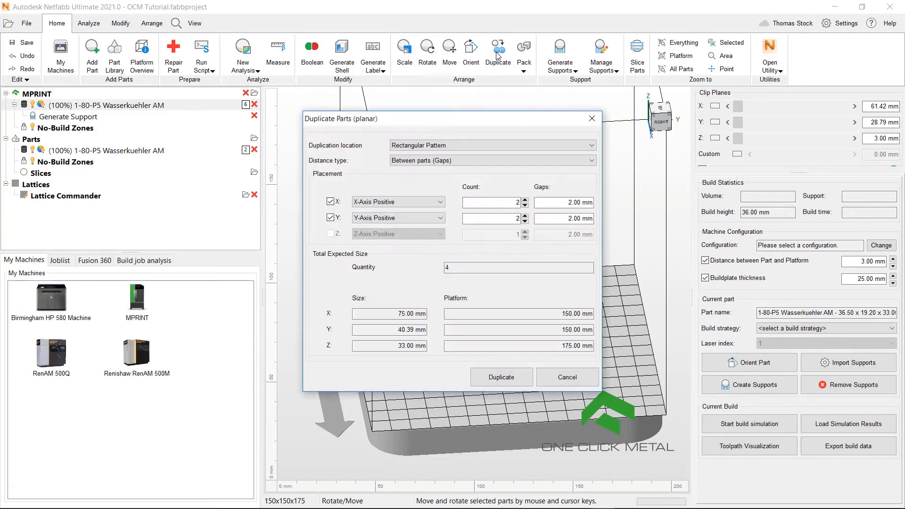
{"action": "left_click_drag", "start_coordinate": [484, 119], "coordinate": [668, 93]}
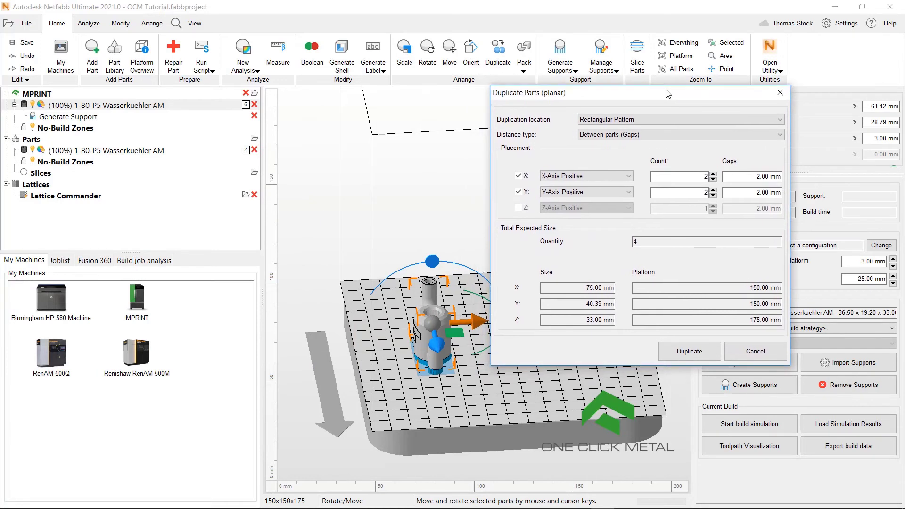
{"action": "left_click", "coordinate": [657, 122]}
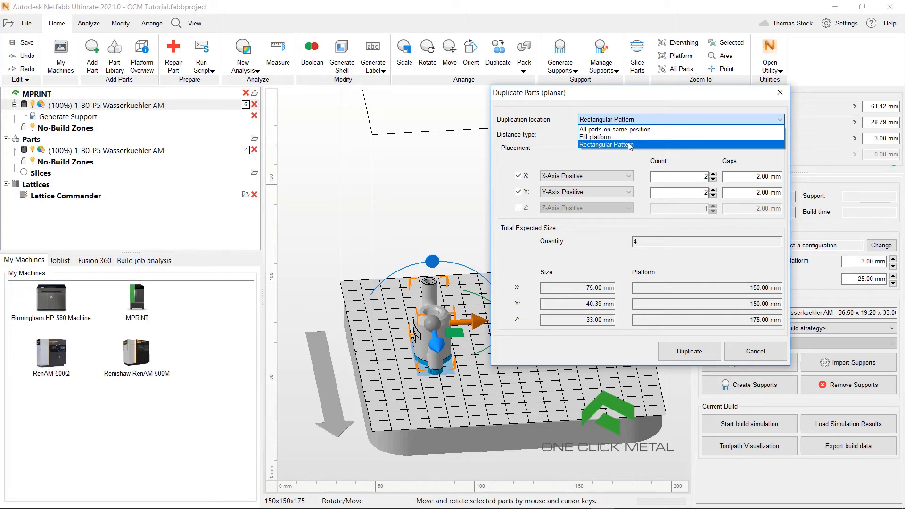
{"action": "left_click", "coordinate": [630, 146]}
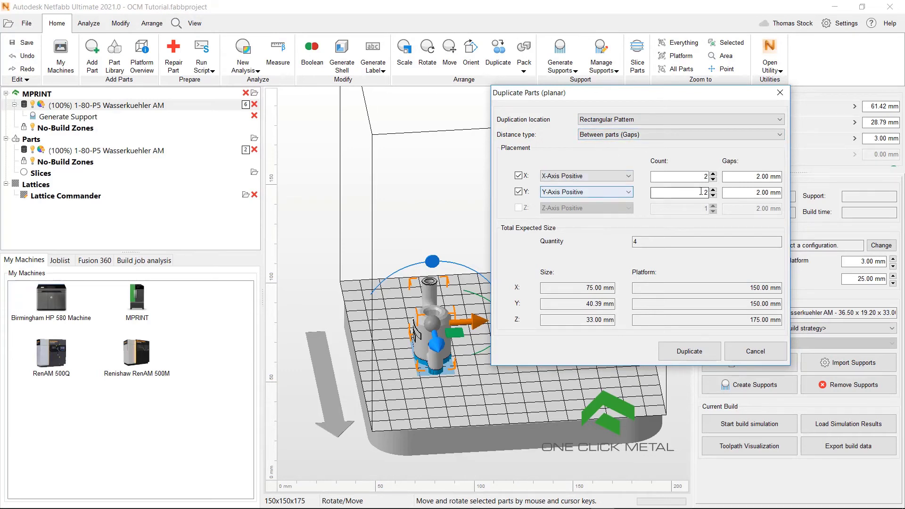
{"action": "double_click", "coordinate": [676, 192]}
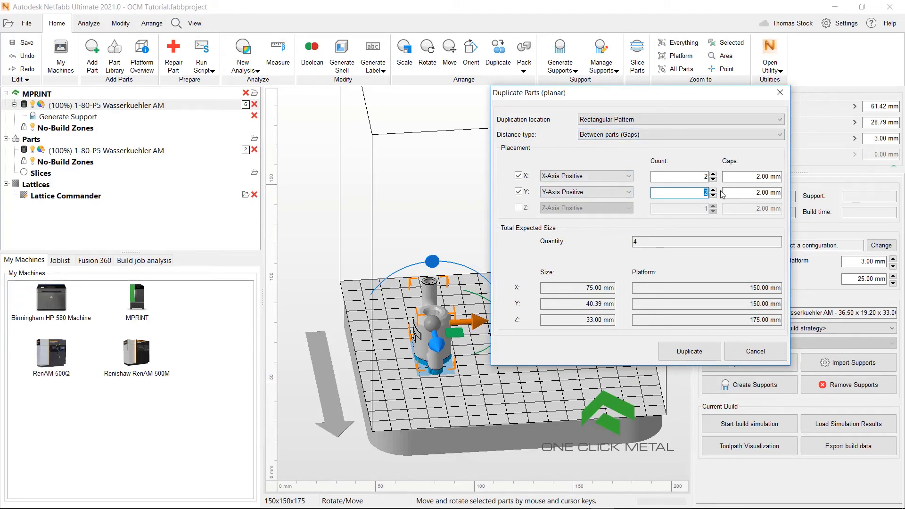
{"action": "type", "text": "3"}
{"action": "double_click", "coordinate": [698, 176]}
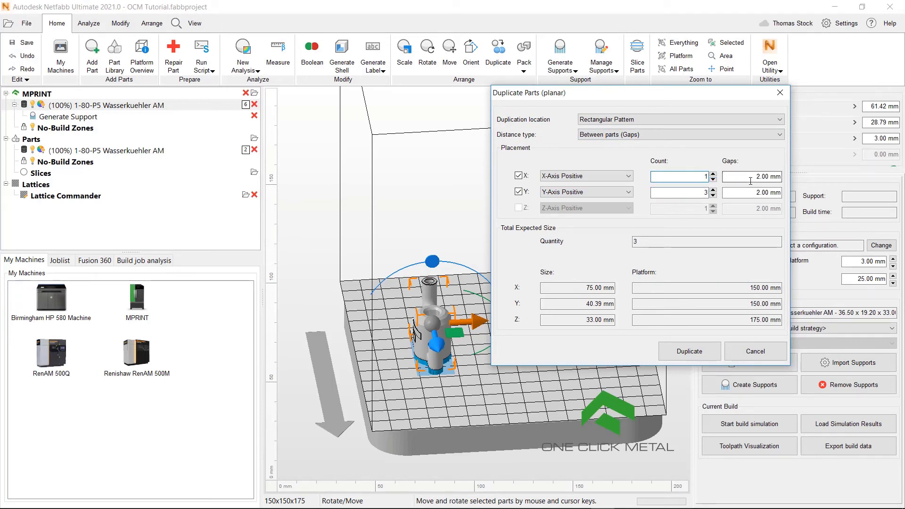
{"action": "left_click", "coordinate": [762, 192]}
{"action": "left_click_drag", "start_coordinate": [769, 193], "coordinate": [773, 193]}
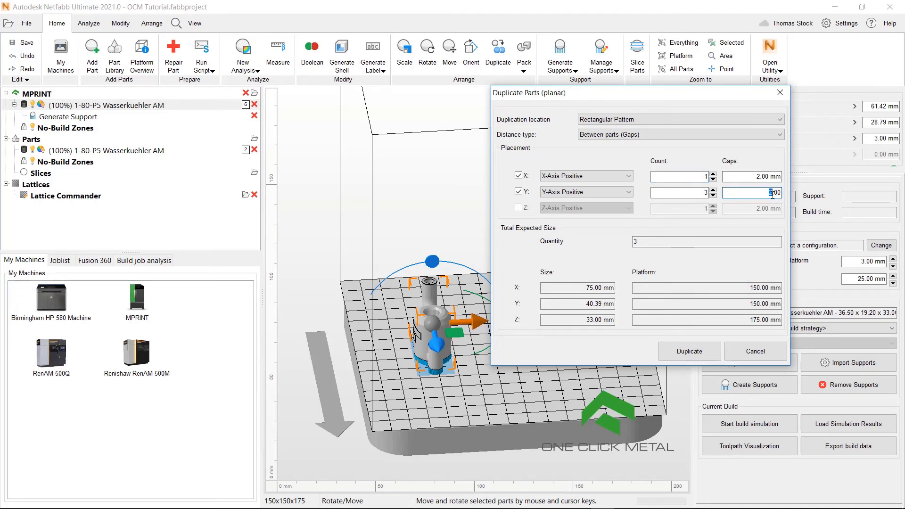
{"action": "type", "text": "5"}
{"action": "left_click", "coordinate": [700, 355]}
{"action": "right_click_drag", "start_coordinate": [595, 296], "coordinate": [614, 290]}
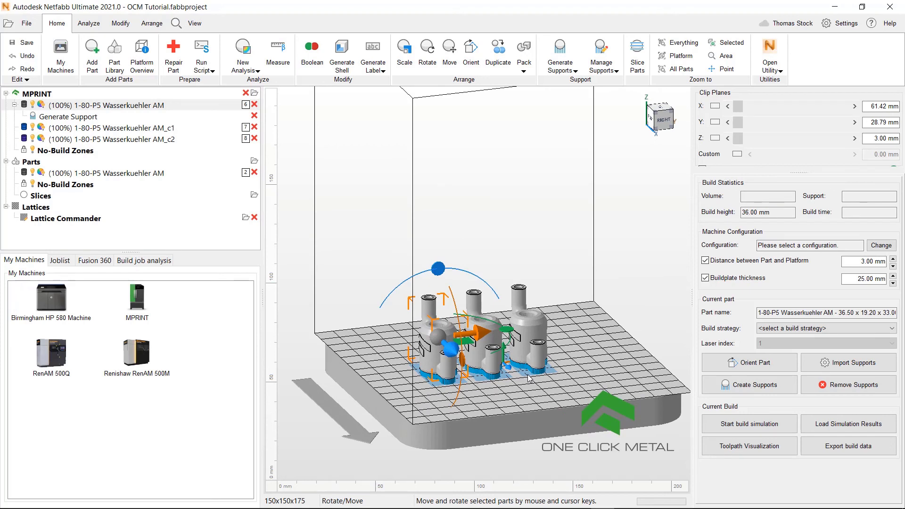